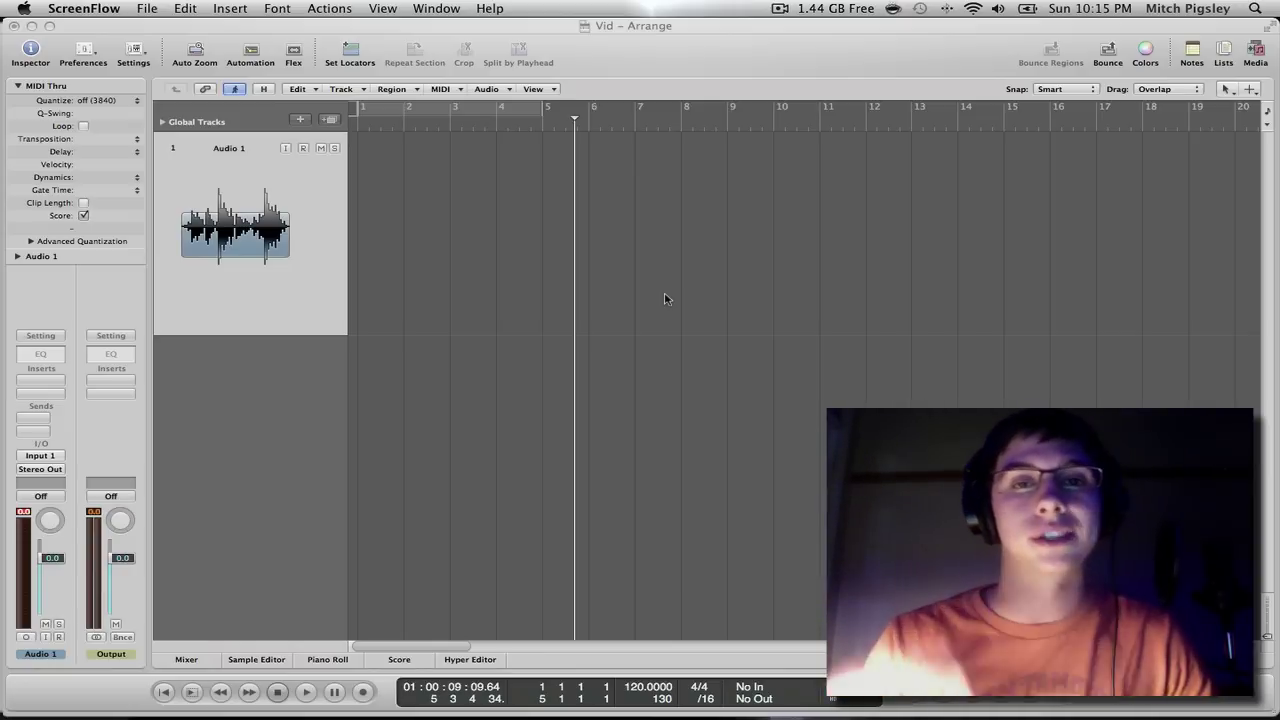
Record-enable Audio 1 and record the quiet take Vid_1#08 from bar 5 to about bar 10.
{"action": "left_click", "coordinate": [538, 120]}
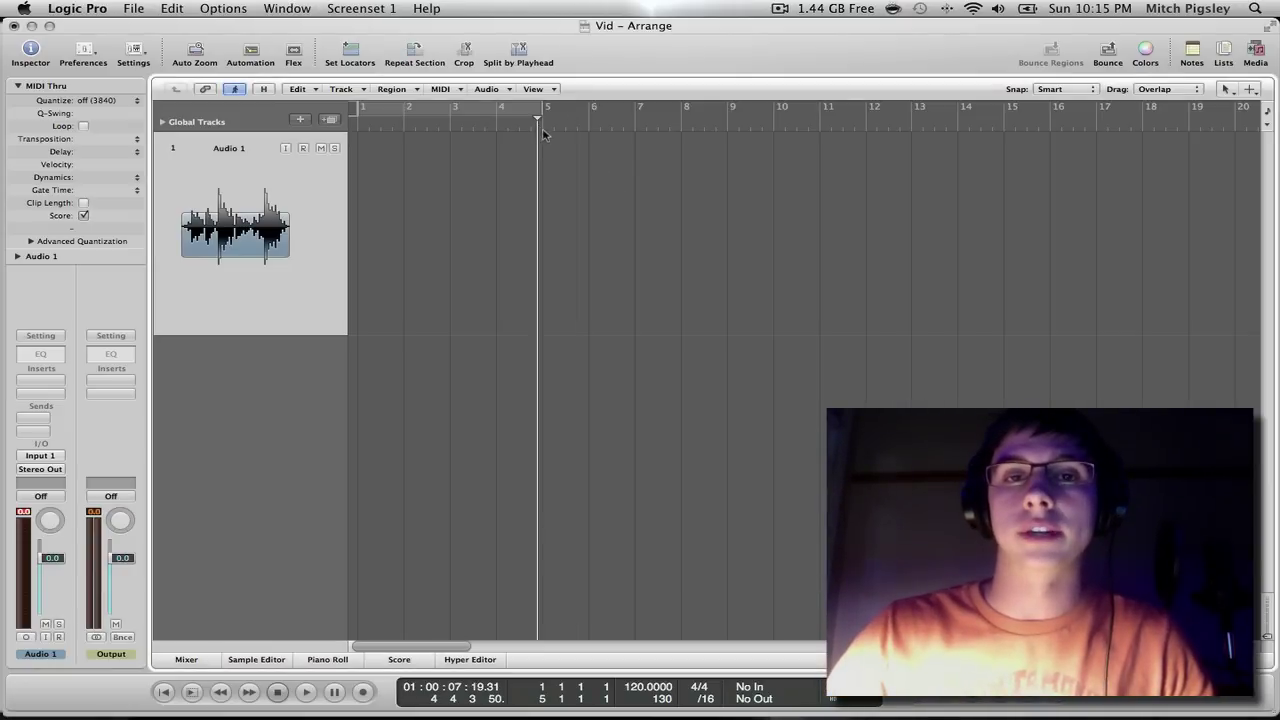
{"action": "left_click", "coordinate": [546, 120]}
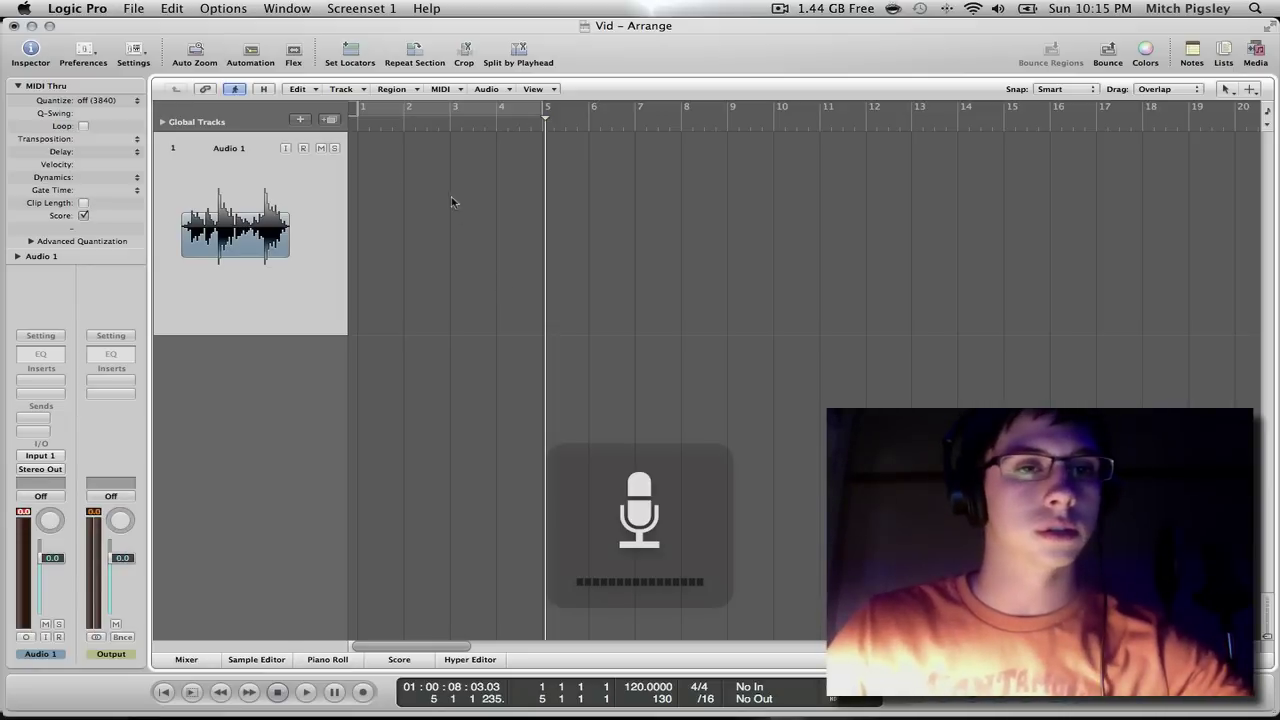
{"action": "left_click", "coordinate": [303, 148]}
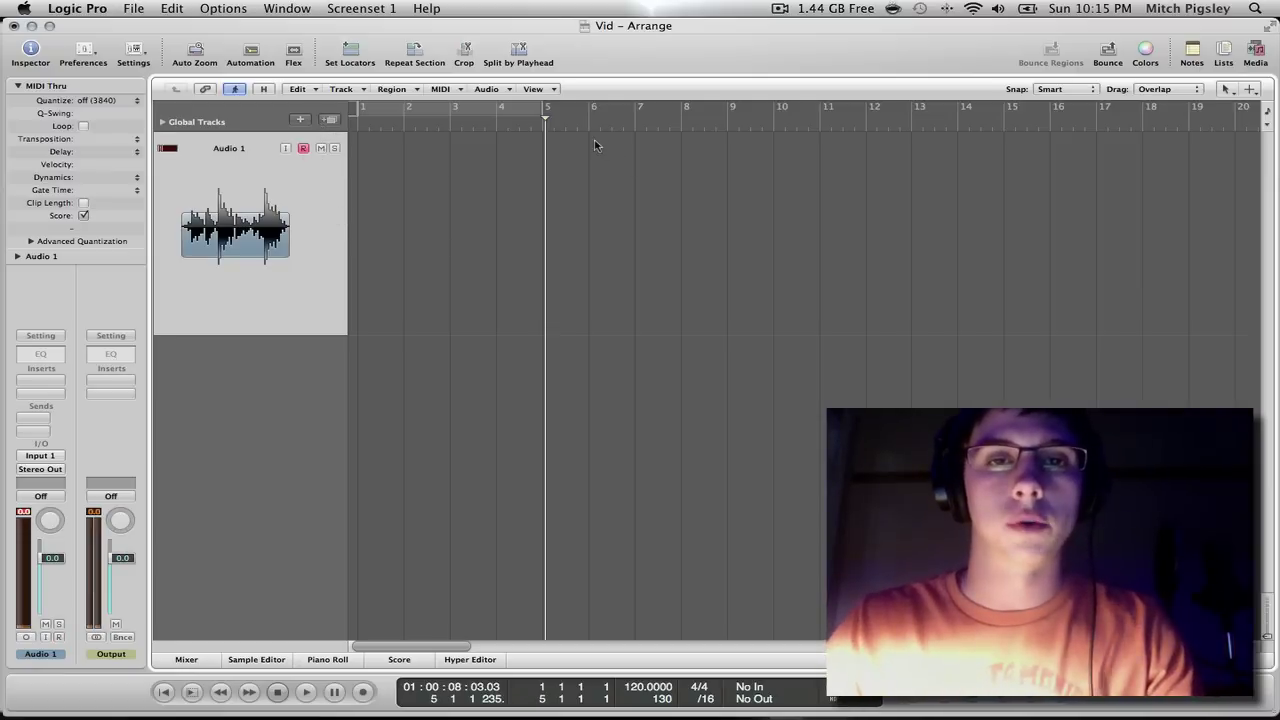
{"action": "key", "text": "r"}
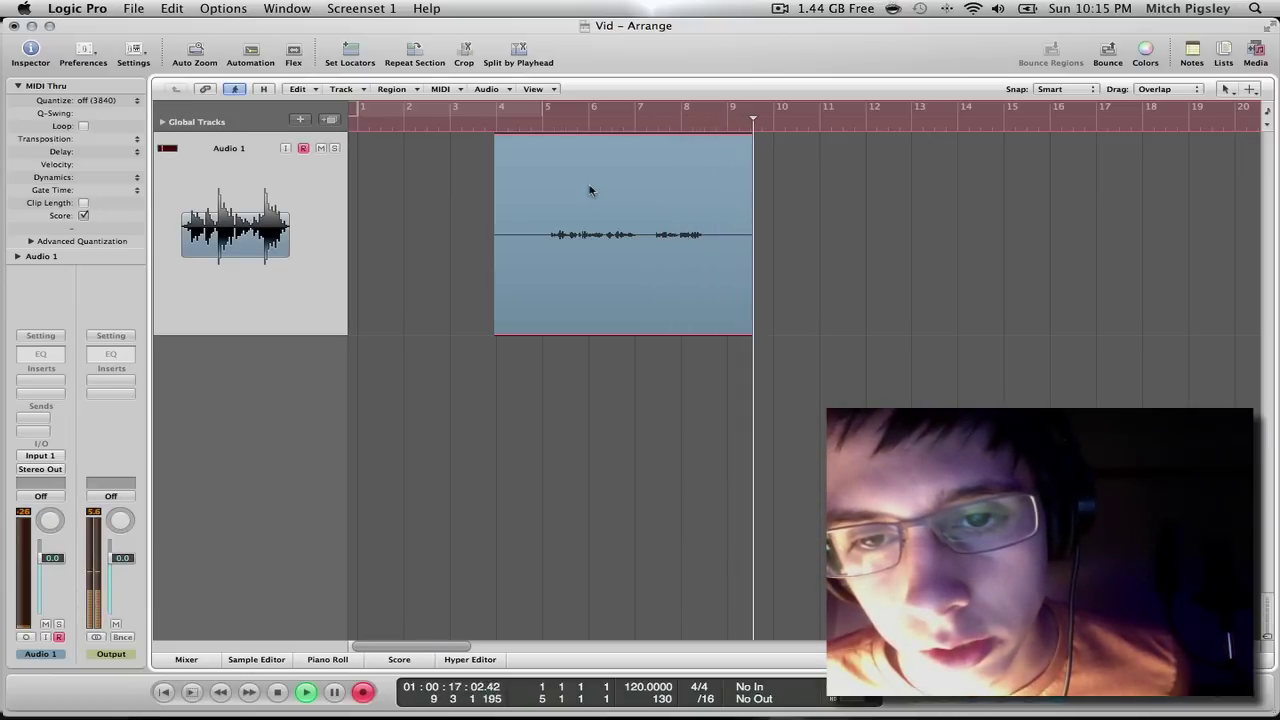
{"action": "key", "text": "space"}
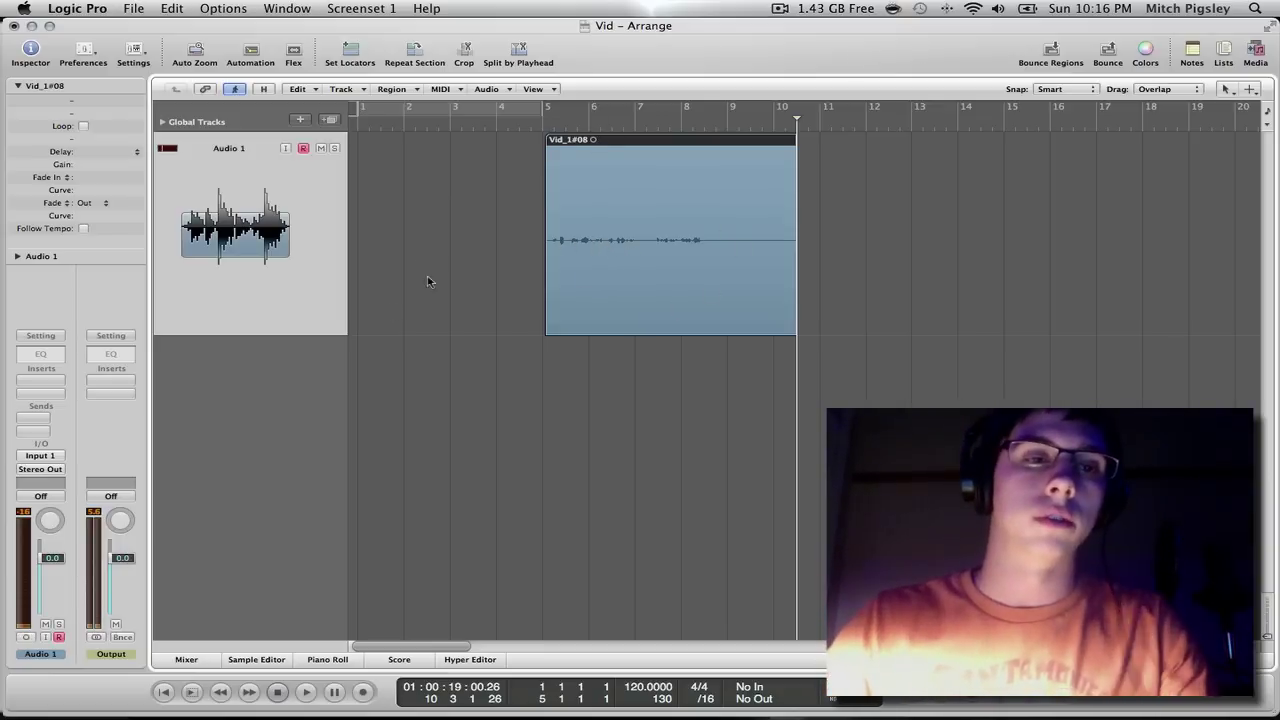
Insert a mono Compressor on the Audio 1 channel's first insert slot.
{"action": "left_click", "coordinate": [46, 380]}
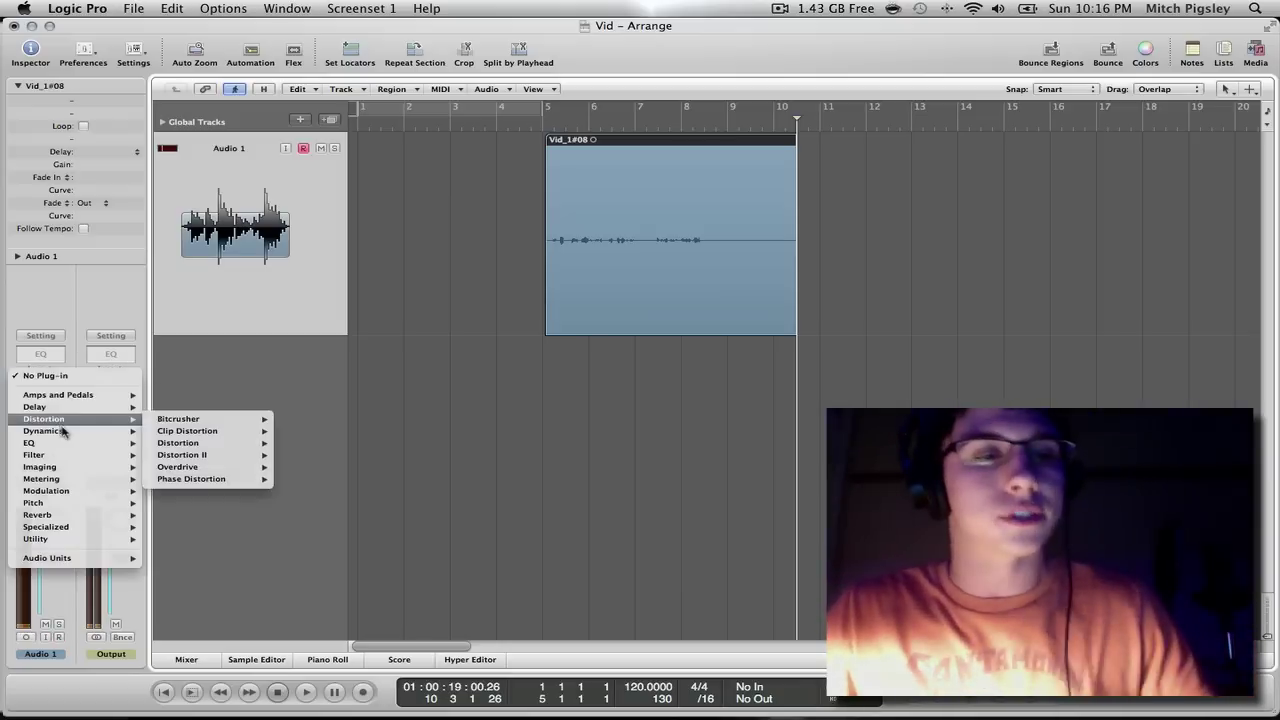
{"action": "mouse_move", "coordinate": [66, 431]}
{"action": "mouse_move", "coordinate": [243, 450]}
{"action": "left_click", "coordinate": [305, 443]}
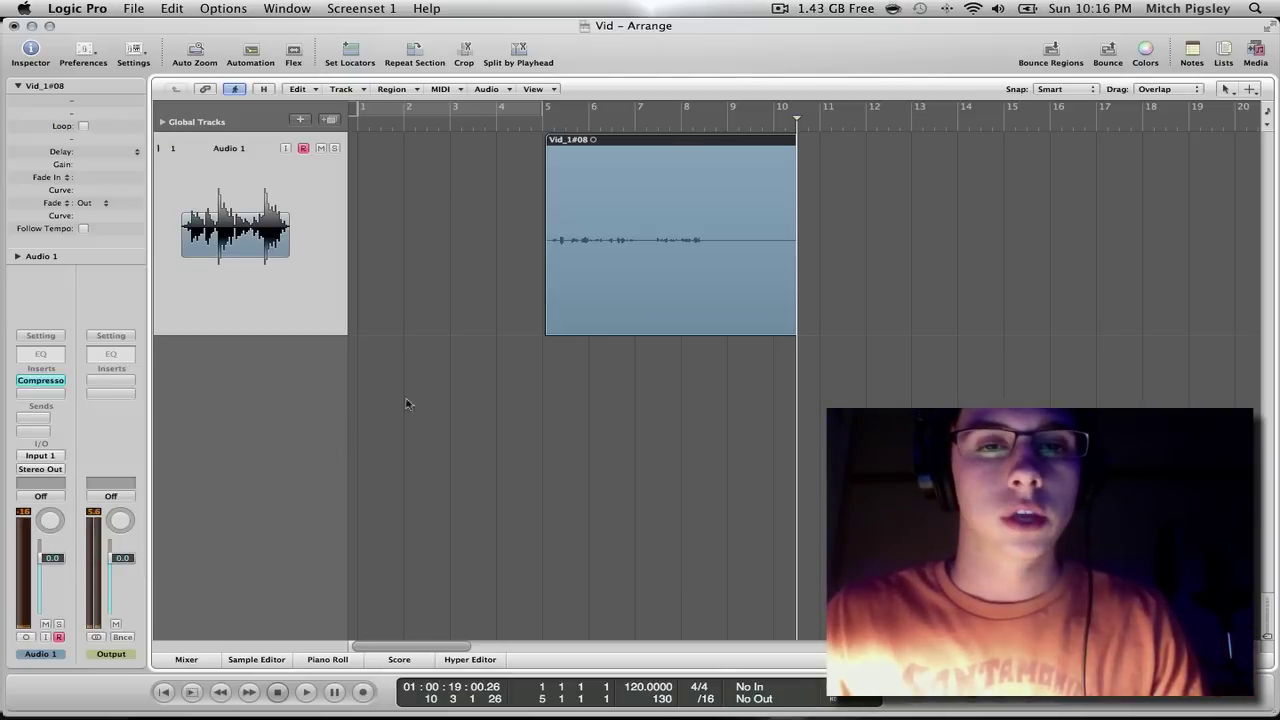
{"action": "left_click_drag", "start_coordinate": [472, 80], "coordinate": [1230, 92]}
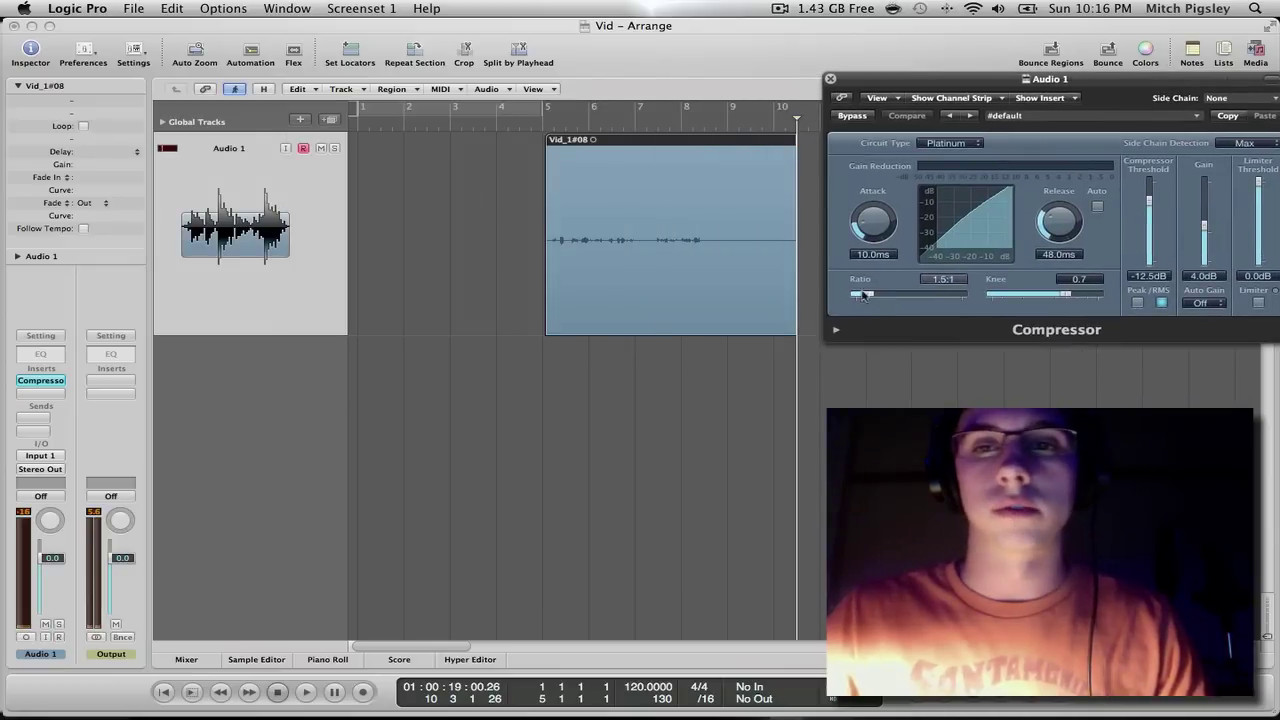
Play the take from bar 5, set Compressor threshold to -36.0 dB, and disarm Audio 1.
{"action": "left_click", "coordinate": [543, 126]}
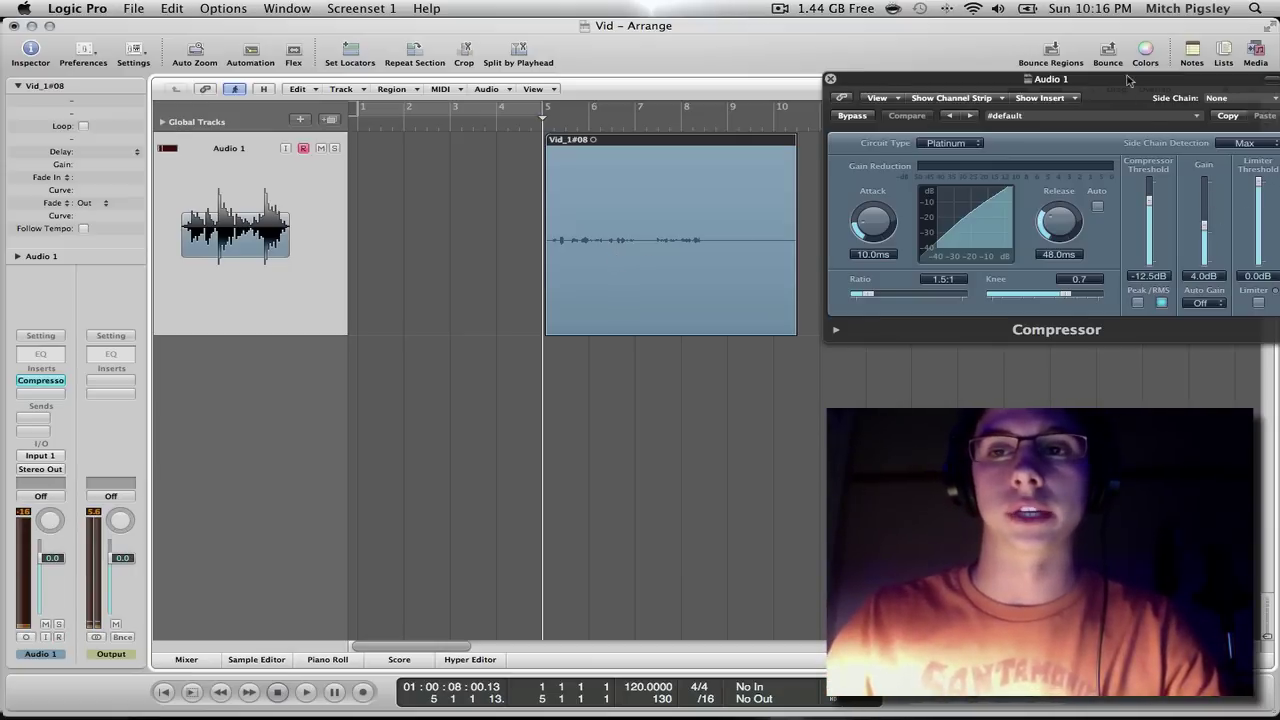
{"action": "mouse_move", "coordinate": [1124, 80]}
{"action": "left_mouse_down"}
{"action": "mouse_move", "coordinate": [1087, 74]}
{"action": "mouse_move", "coordinate": [1107, 72]}
{"action": "left_mouse_up"}
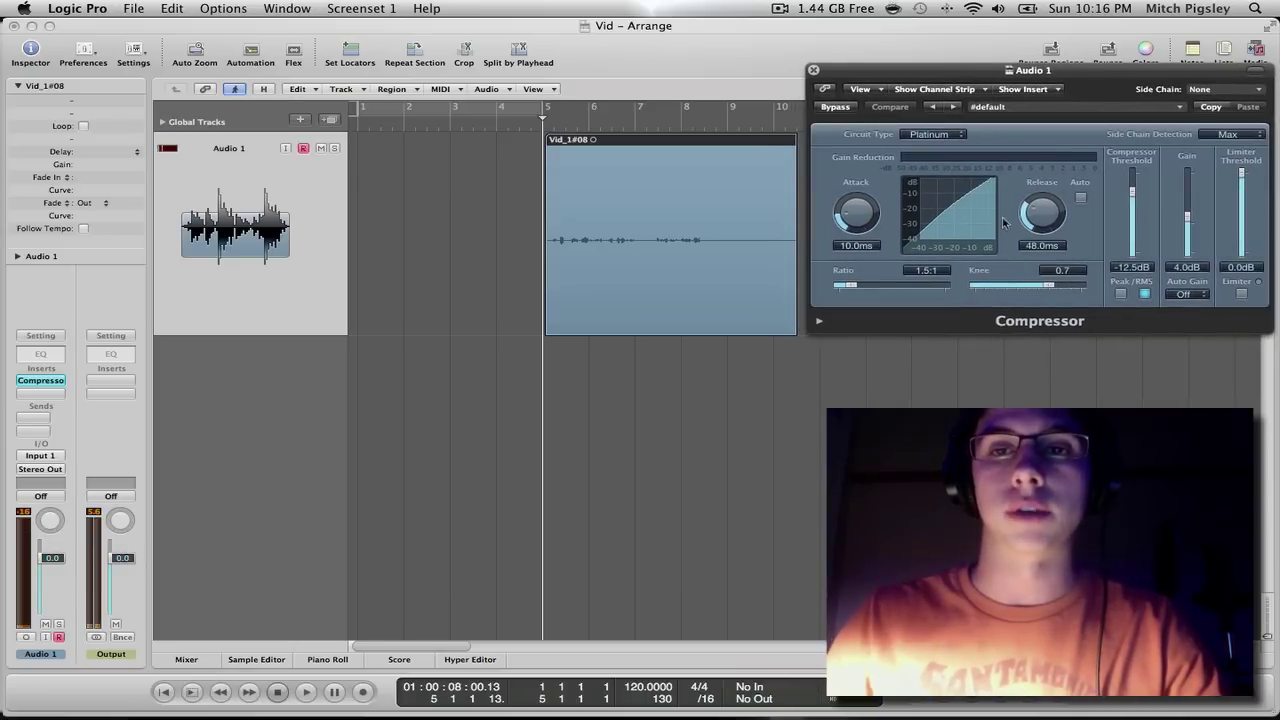
{"action": "key", "text": "space"}
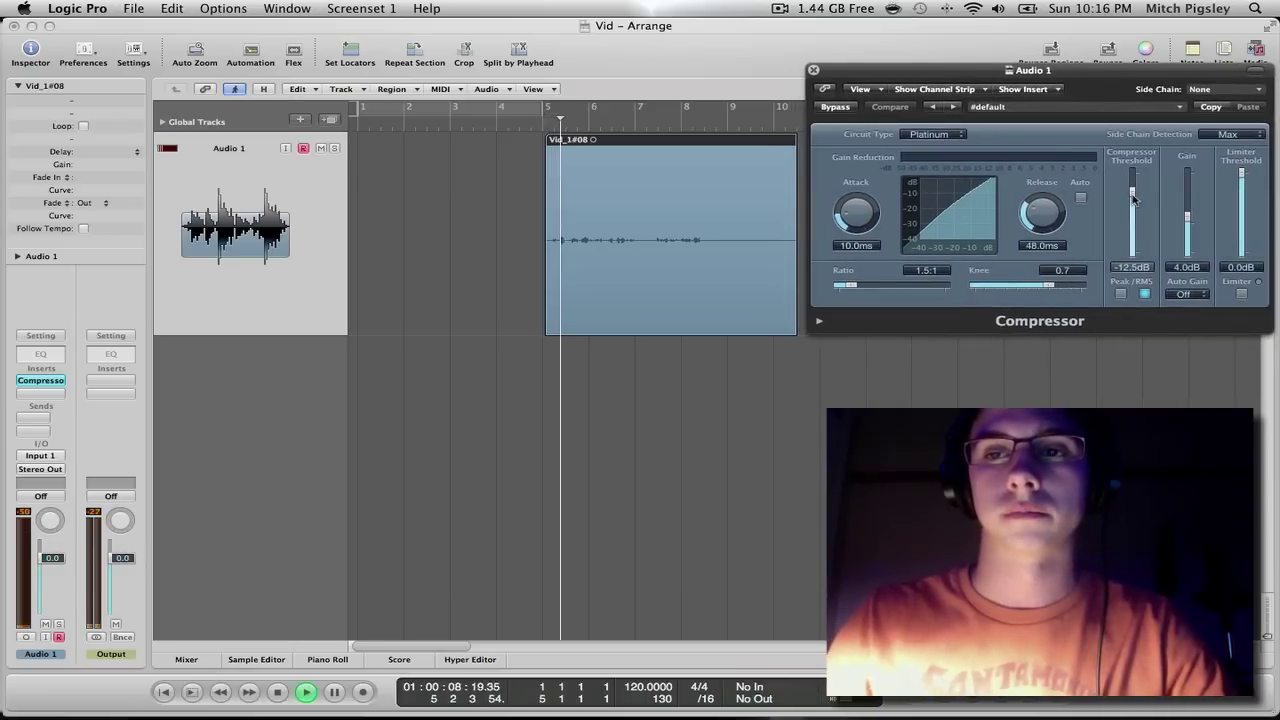
{"action": "left_click_drag", "start_coordinate": [1133, 199], "coordinate": [1134, 236]}
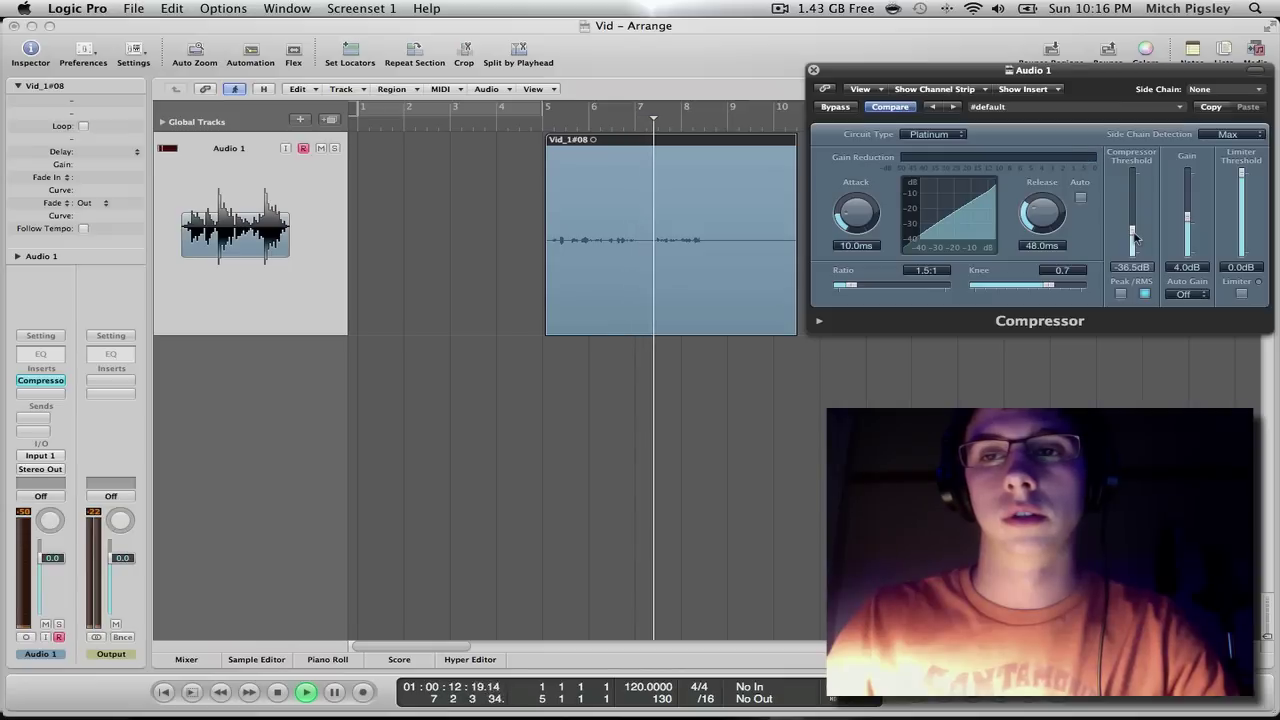
{"action": "key", "text": "space"}
{"action": "left_click_drag", "start_coordinate": [1134, 237], "coordinate": [1134, 234]}
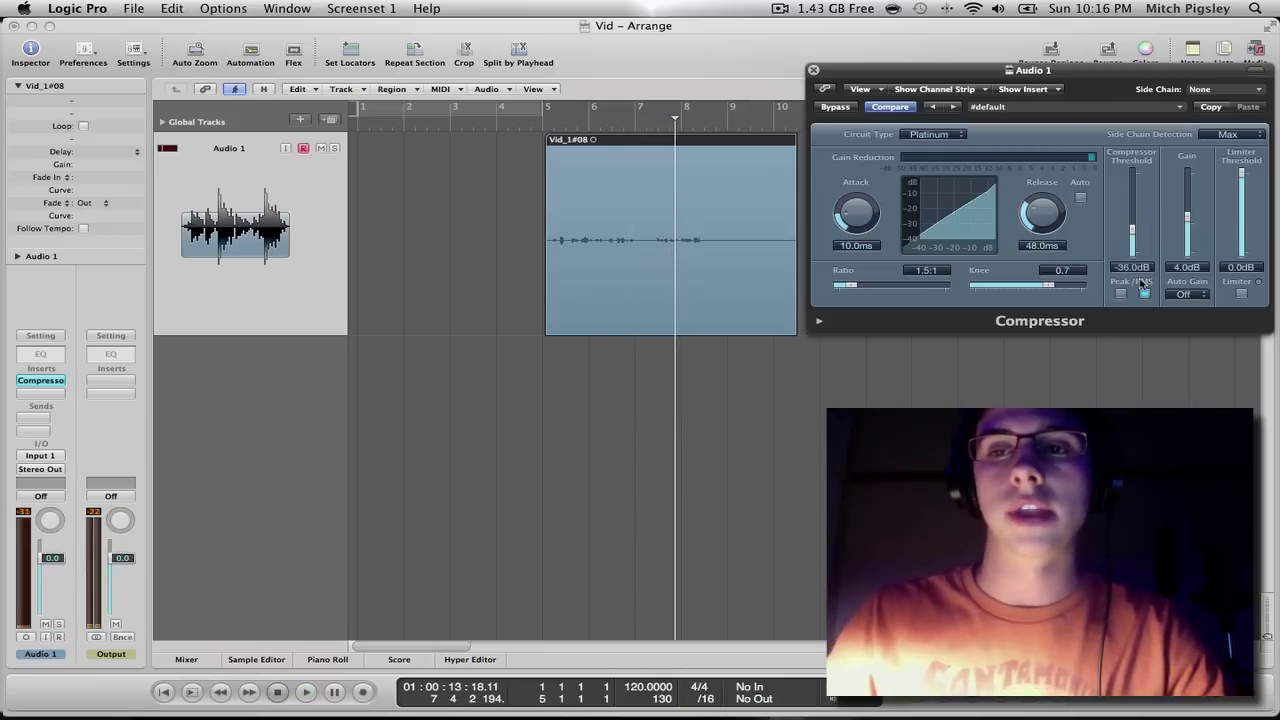
{"action": "left_click", "coordinate": [303, 149]}
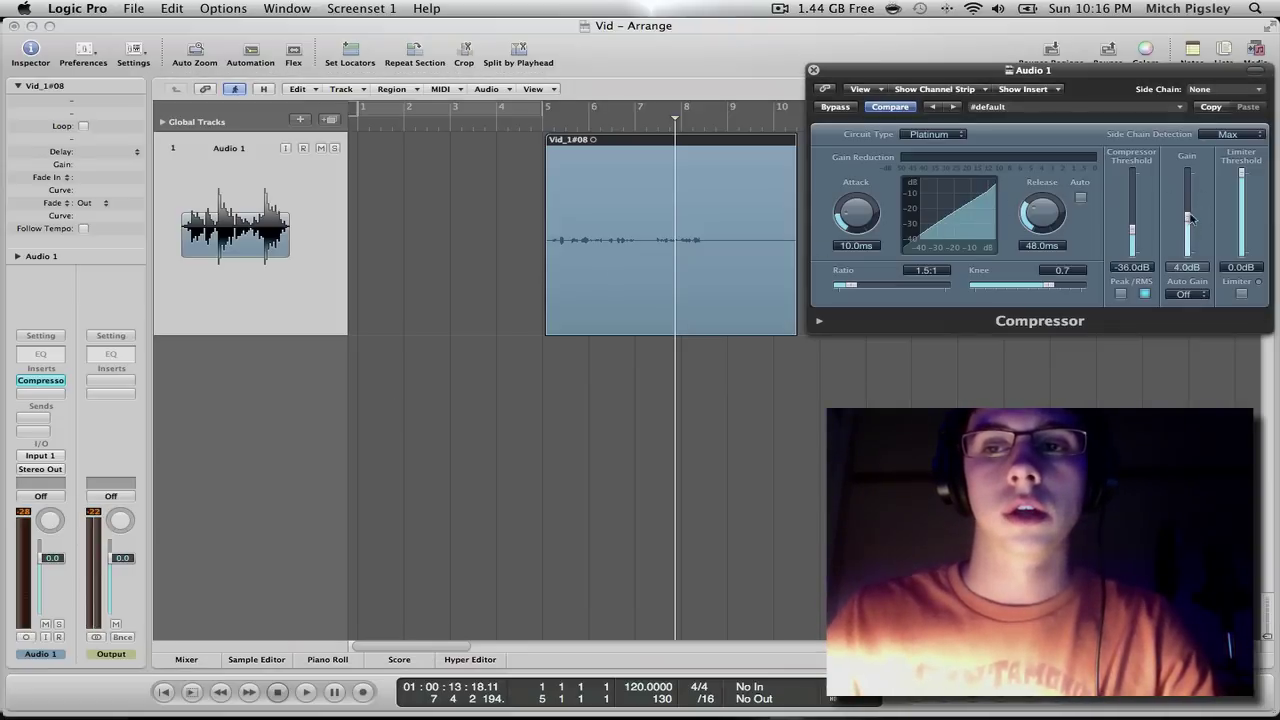
Play the take from just before bar 5 and raise the Compressor gain to 27.0 dB.
{"action": "left_click_drag", "start_coordinate": [1190, 220], "coordinate": [1189, 214]}
{"action": "left_click", "coordinate": [532, 110]}
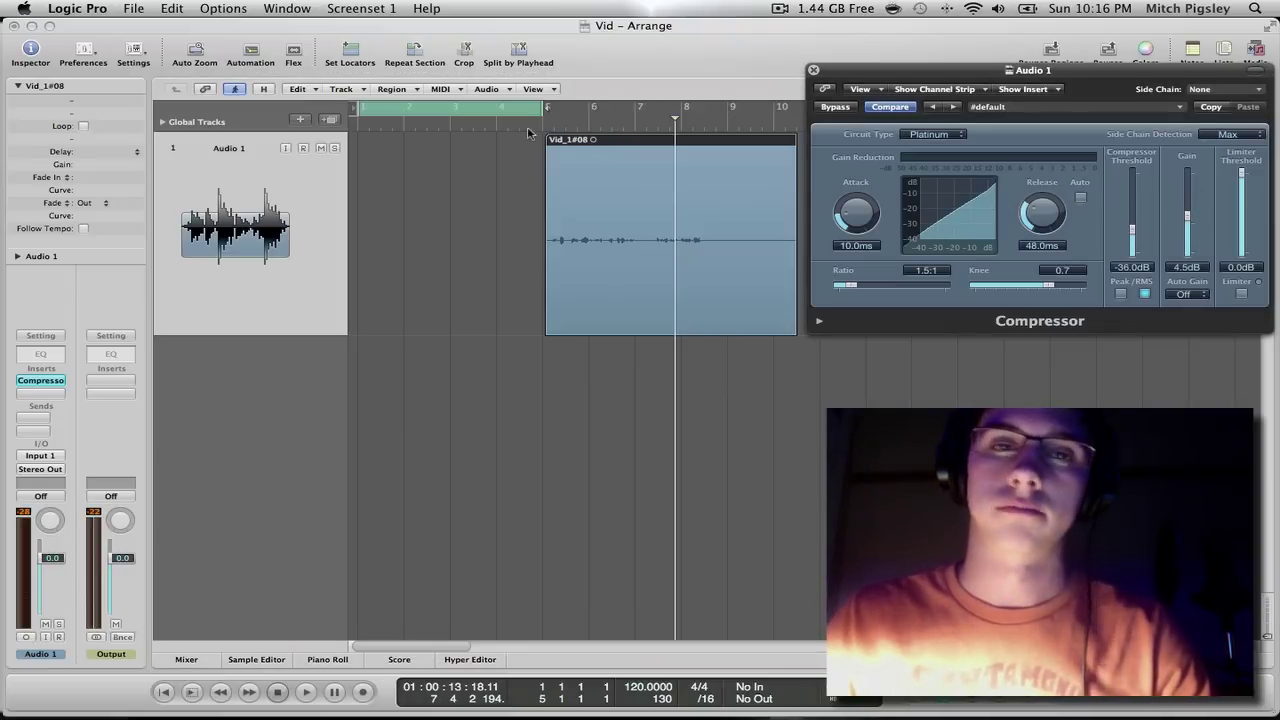
{"action": "left_click", "coordinate": [532, 110]}
{"action": "left_click", "coordinate": [530, 120]}
{"action": "key", "text": "space"}
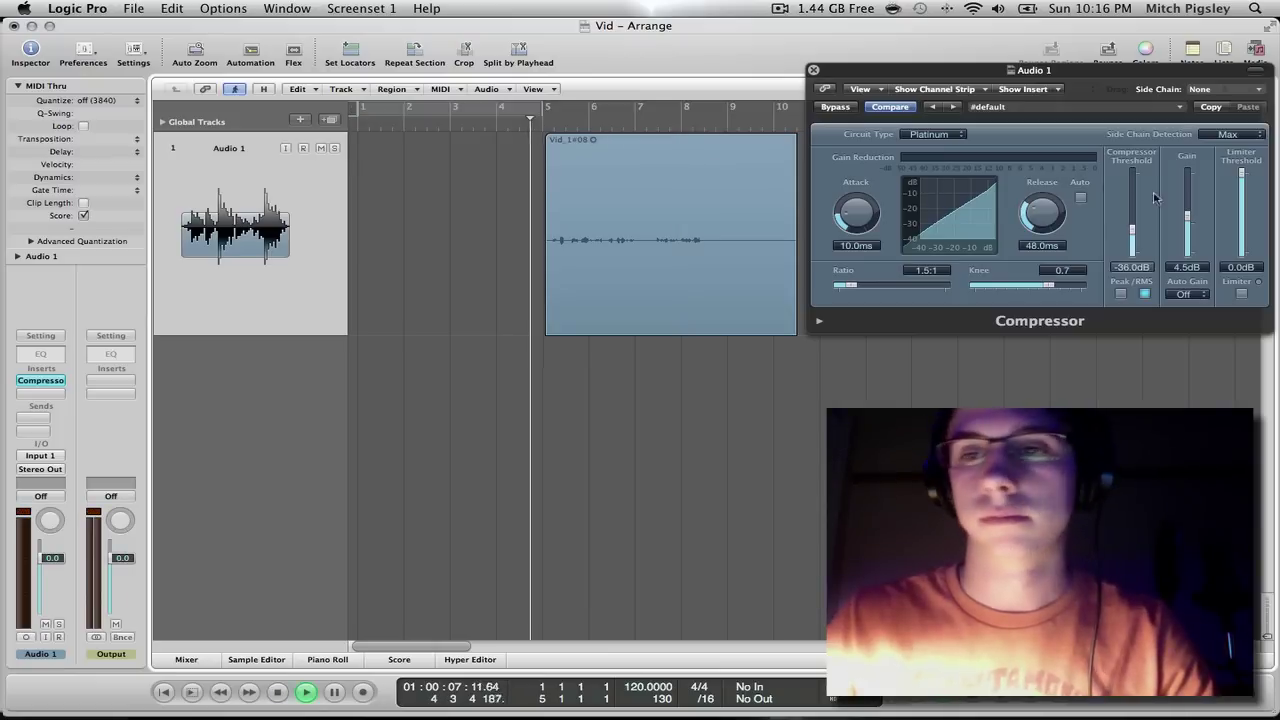
{"action": "left_click_drag", "start_coordinate": [1193, 228], "coordinate": [1190, 198]}
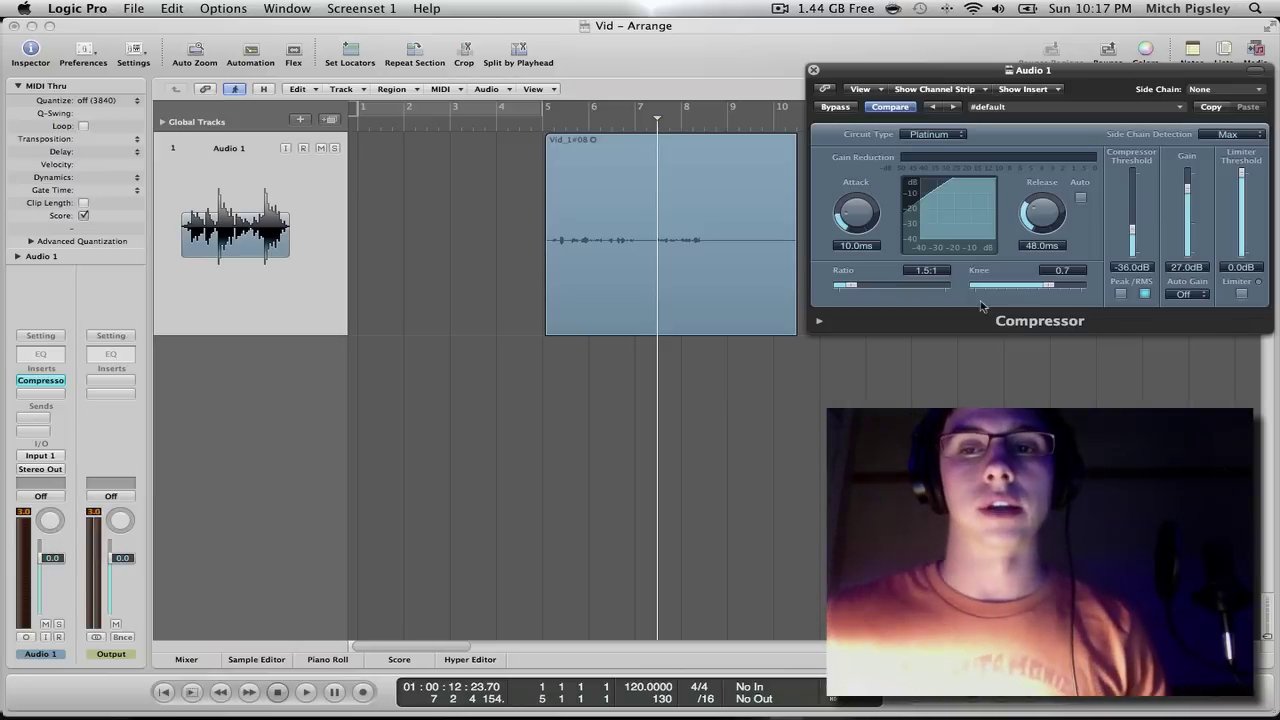
Close the Compressor and delete the Vid_1#08 region along with its audio file.
{"action": "left_click", "coordinate": [813, 70]}
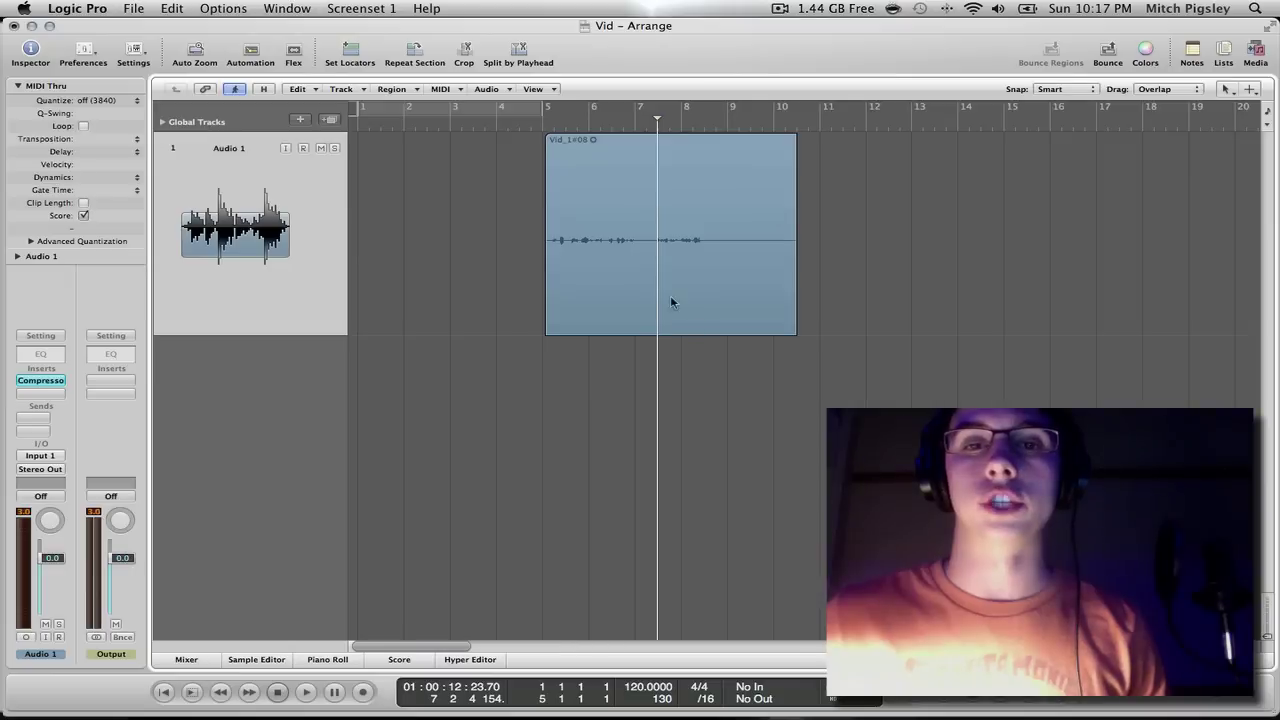
{"action": "left_click", "coordinate": [672, 310]}
{"action": "key", "text": "Delete"}
{"action": "key", "text": "Return"}
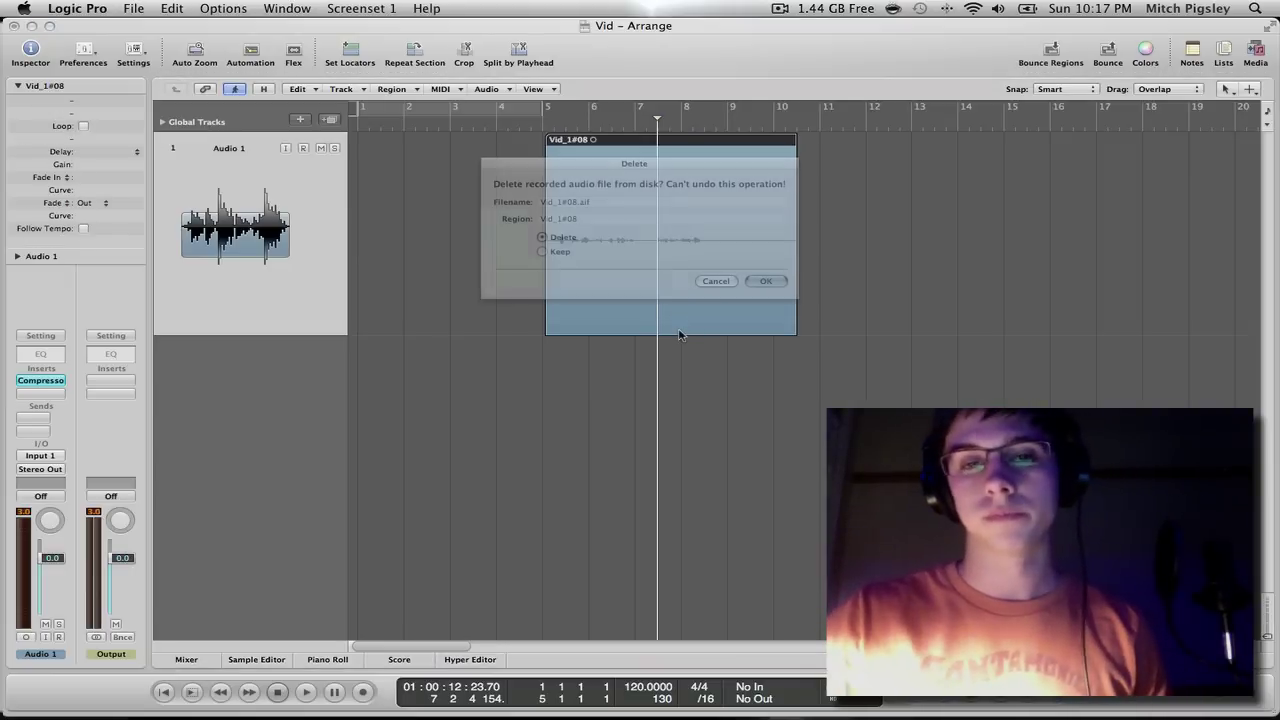
Set the Audio 1 insert to No Plug-in, return to bar 5, and re-arm the track.
{"action": "left_click", "coordinate": [62, 380]}
{"action": "left_click", "coordinate": [62, 405]}
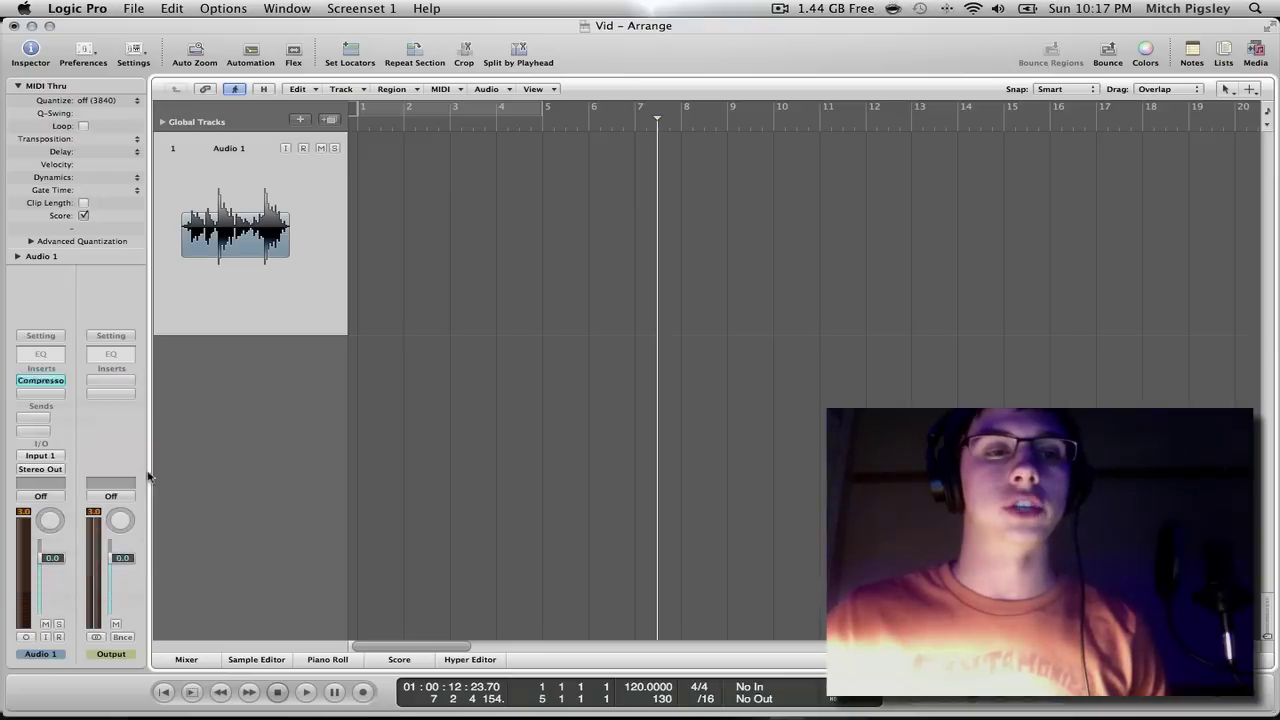
{"action": "left_click", "coordinate": [543, 140]}
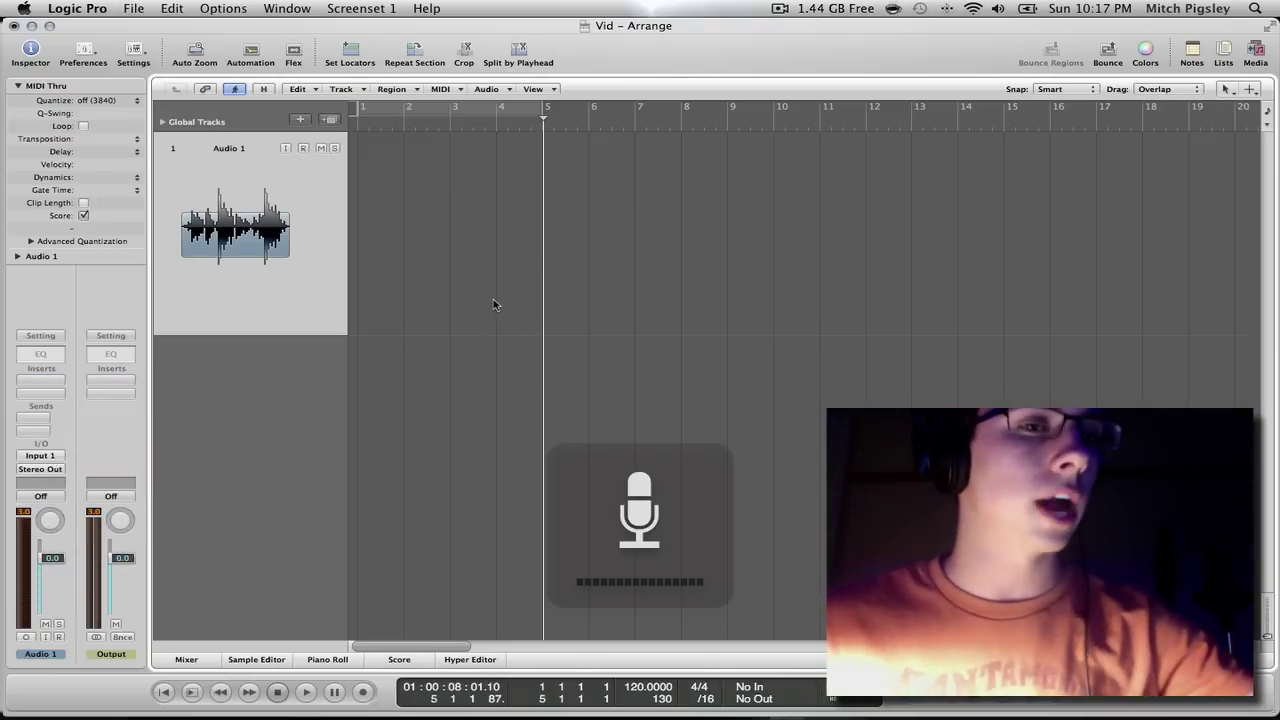
{"action": "left_click", "coordinate": [303, 148]}
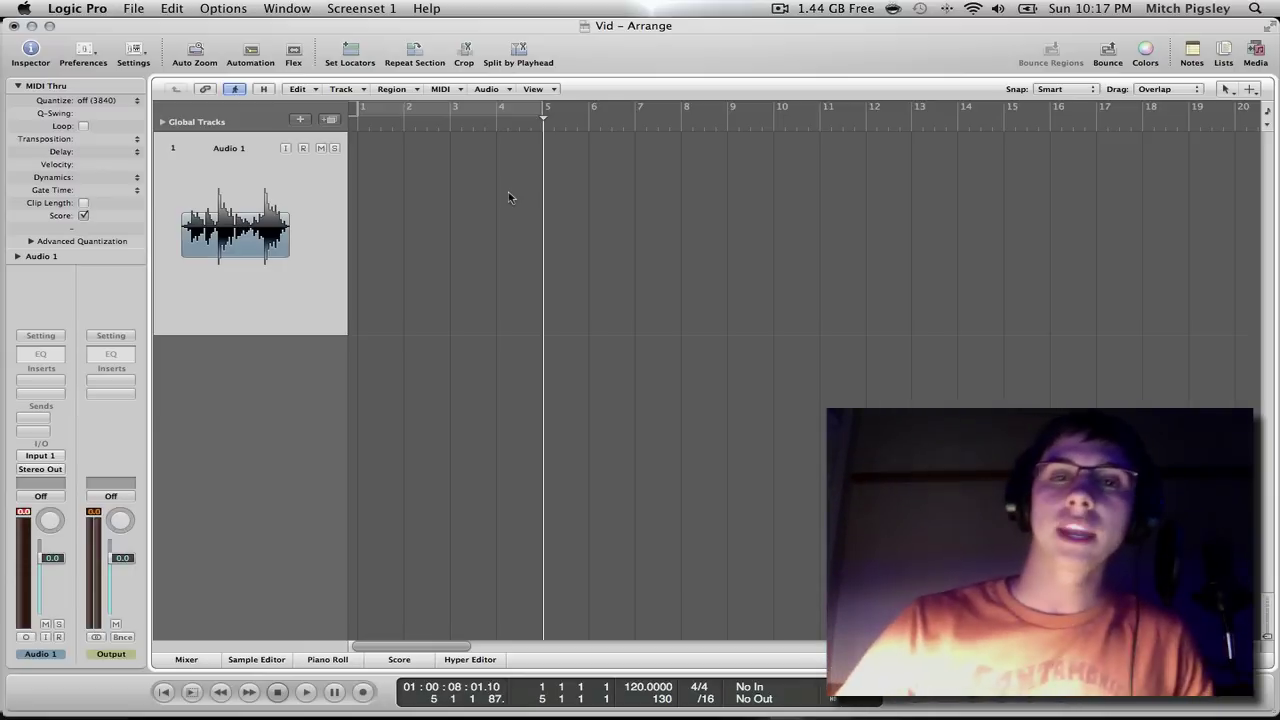
{"action": "left_click_drag", "start_coordinate": [545, 130], "coordinate": [547, 128]}
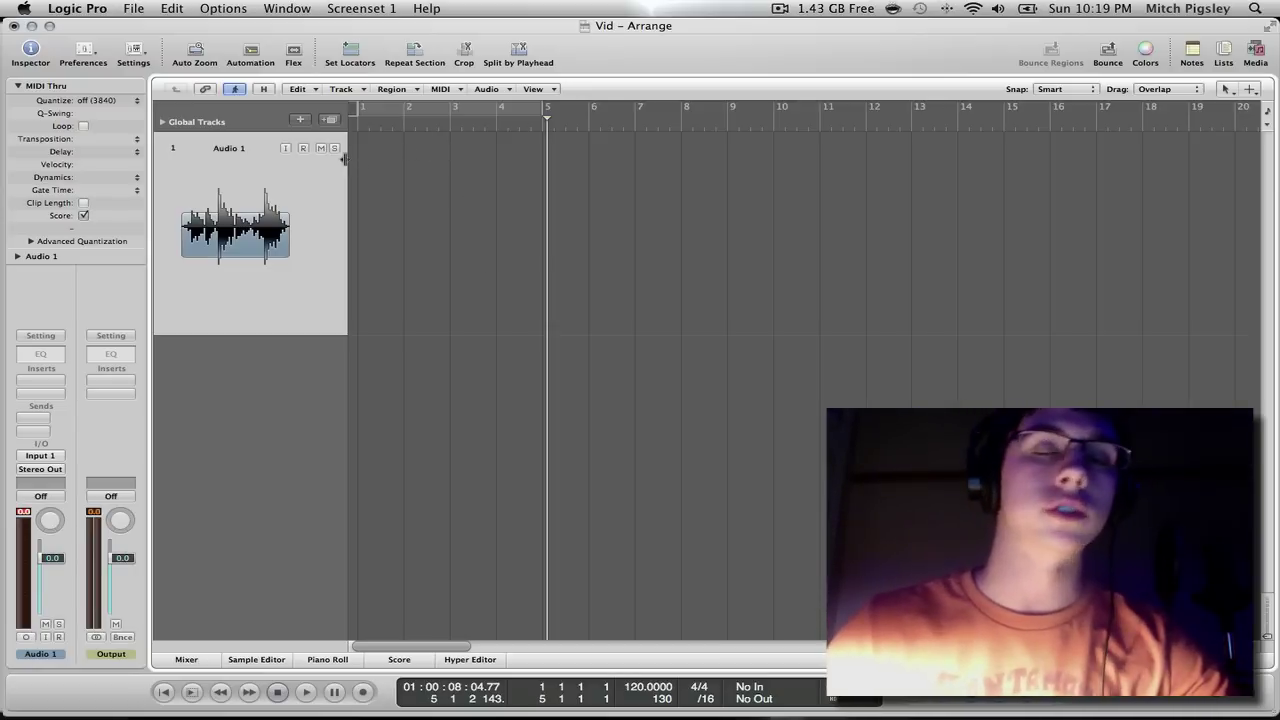
{"action": "left_click", "coordinate": [303, 149]}
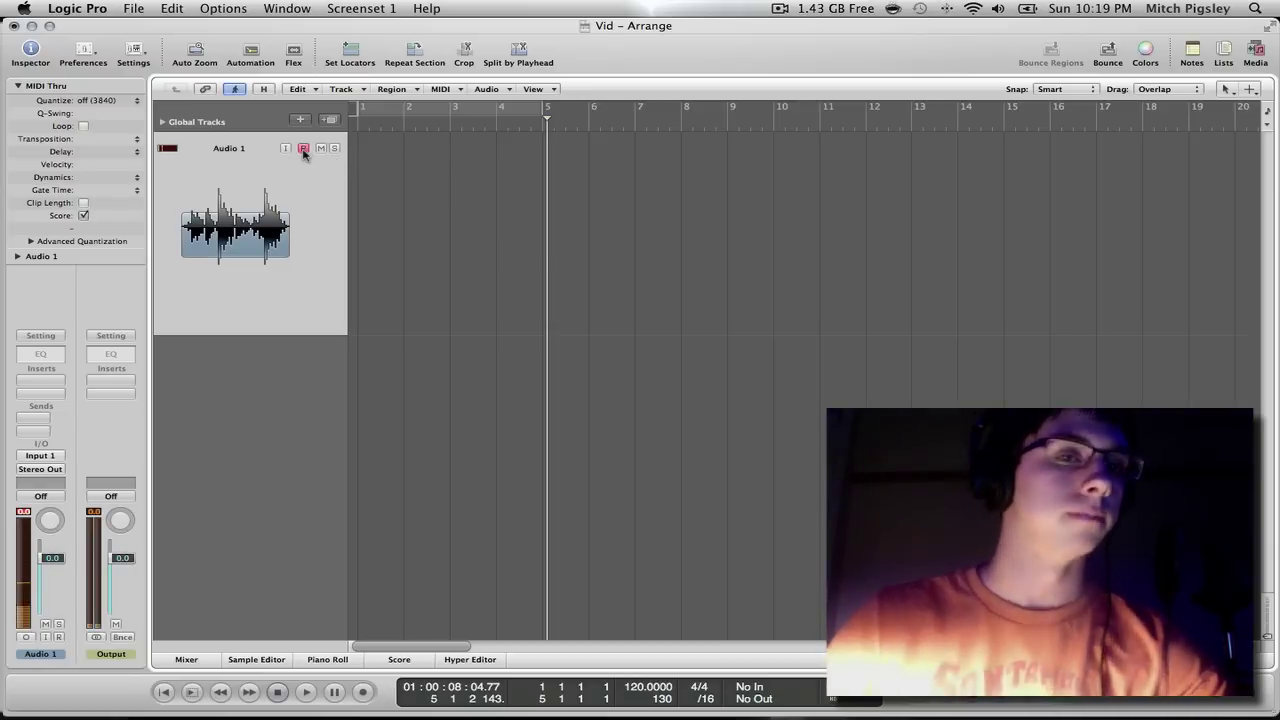